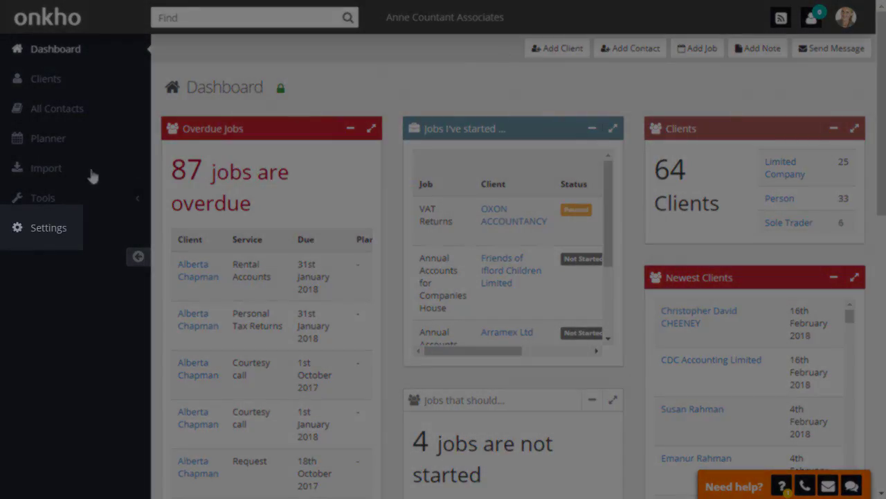
# Step: Start offering a new service from the organisation's service catalogue and name it Annual Accounts Express
pyautogui.click(36, 238)
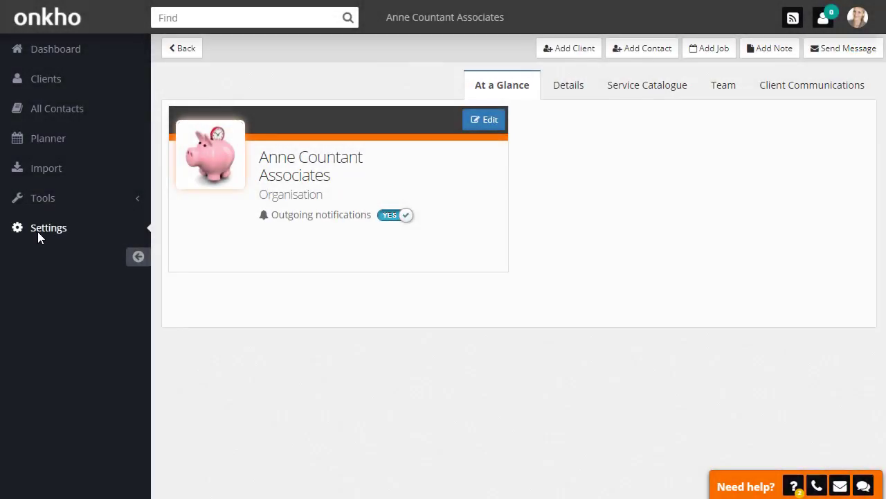
pyautogui.click(634, 89)
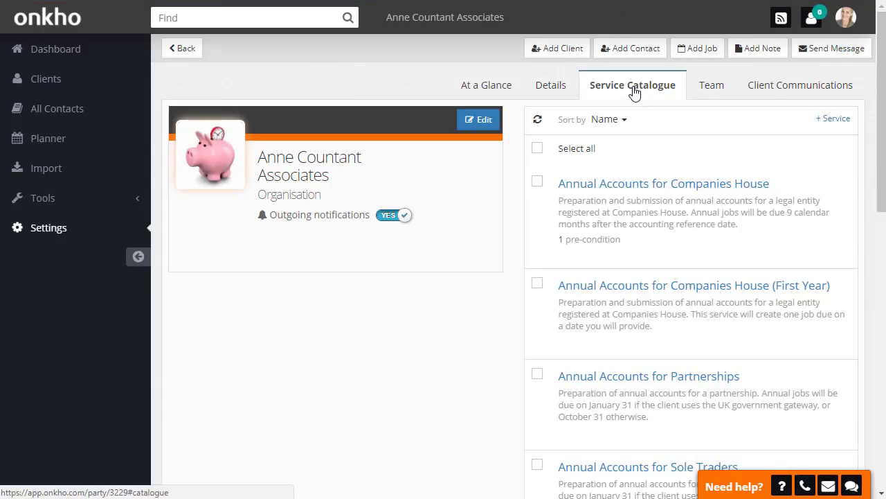
pyautogui.click(831, 121)
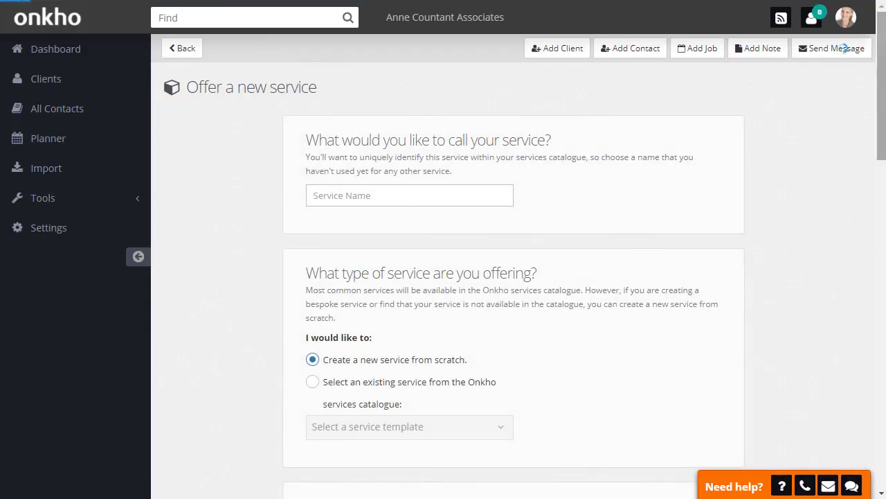
pyautogui.click(407, 197)
pyautogui.write('Annual Accounts Express')
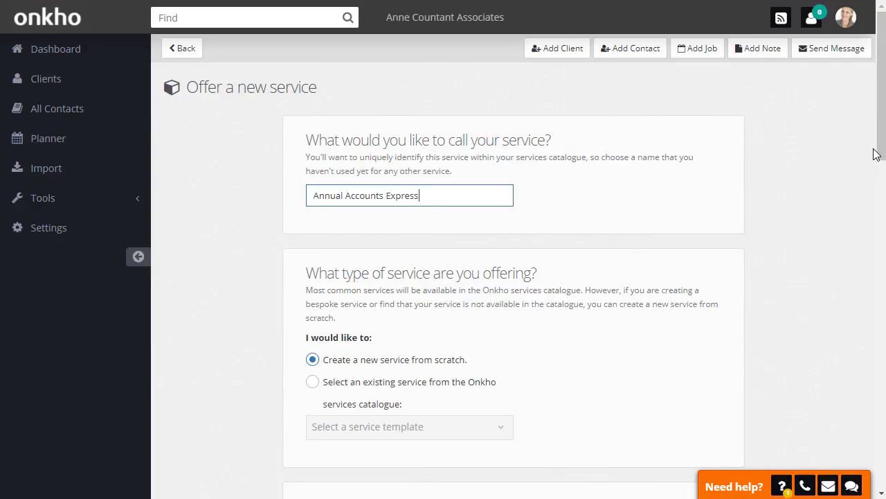
# Step: Update the service schedule to fall 3 months after the client's Accounting Reference Date
pyautogui.moveTo(880, 148); pyautogui.dragTo(885, 276)
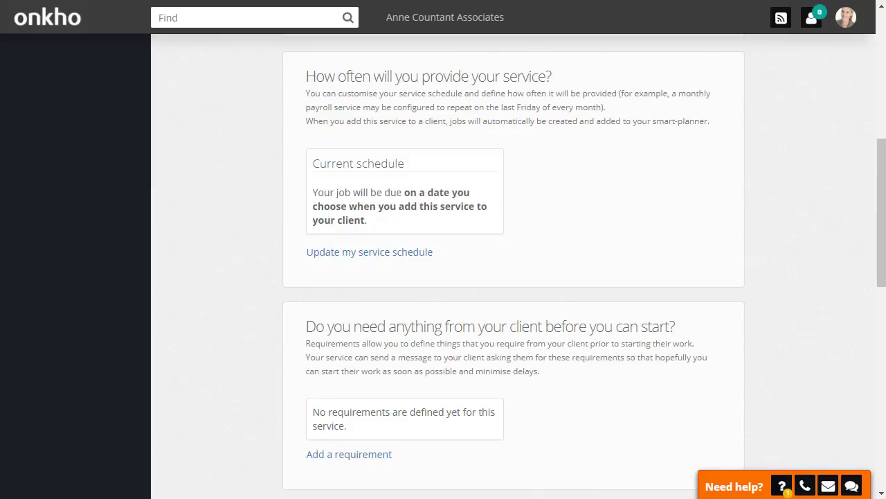
pyautogui.click(377, 253)
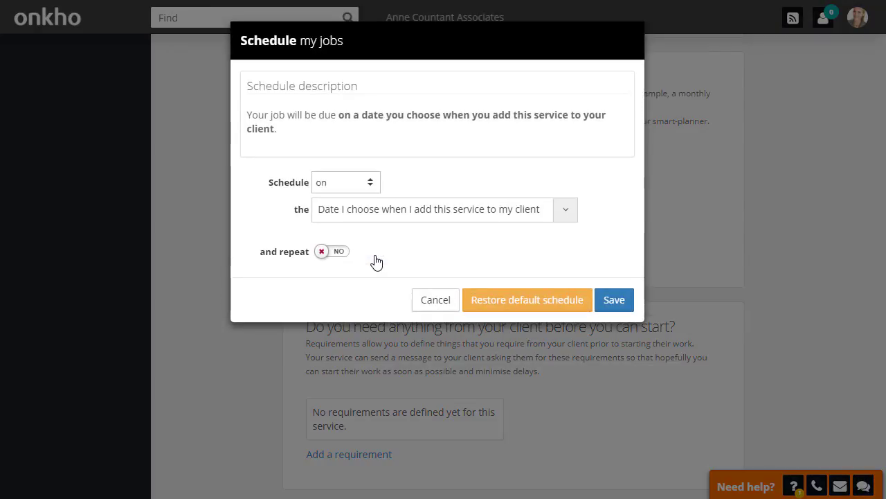
pyautogui.click(348, 194)
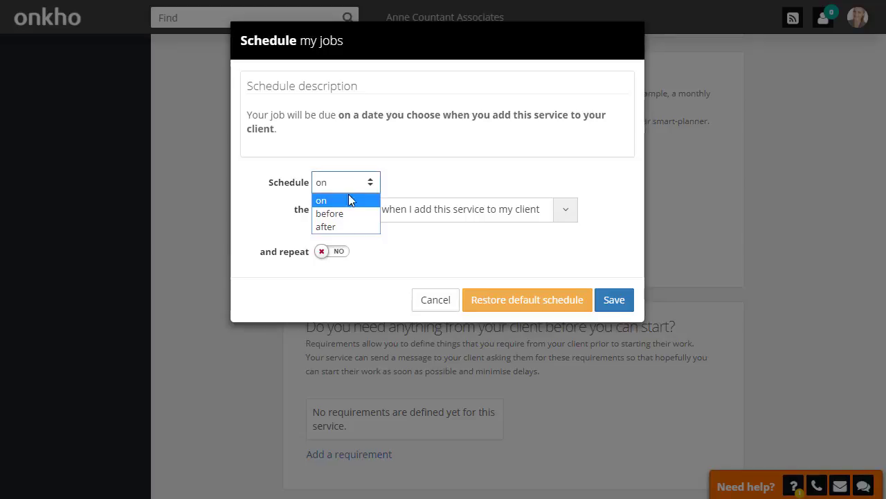
pyautogui.click(346, 234)
pyautogui.click(419, 209)
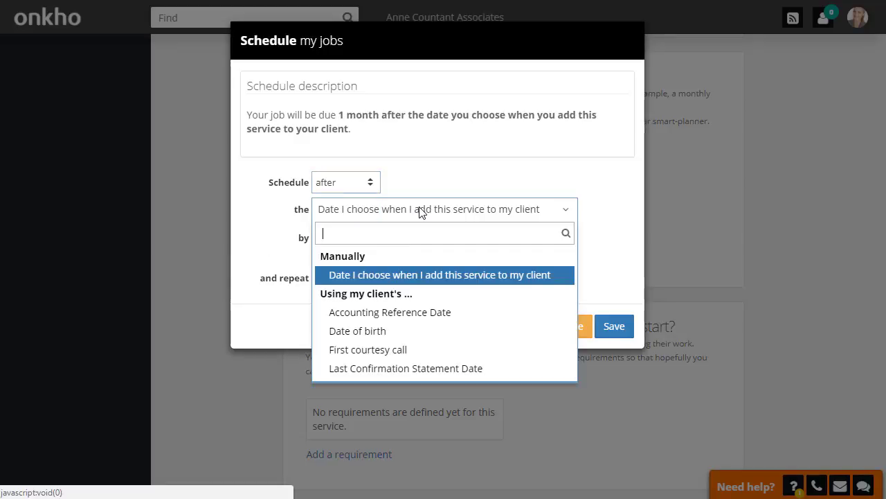
pyautogui.click(393, 314)
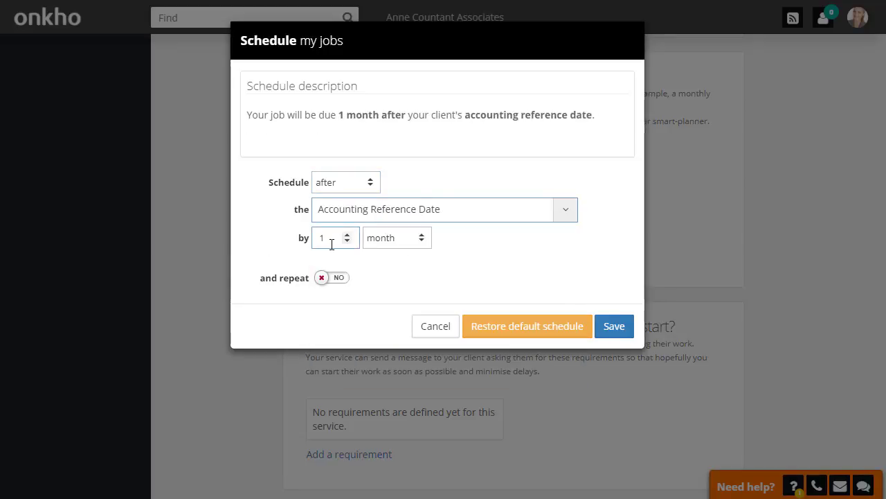
pyautogui.click(348, 235)
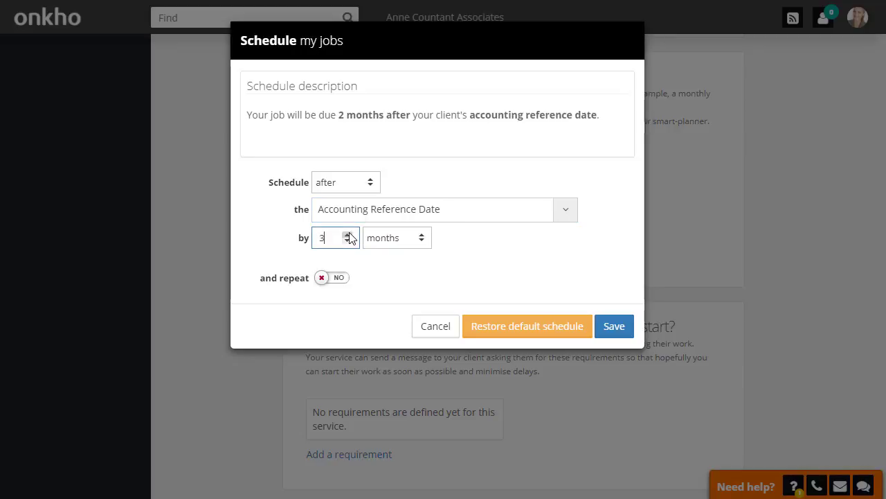
# Step: Make the schedule repeat every 1 year and save it
pyautogui.click(336, 278)
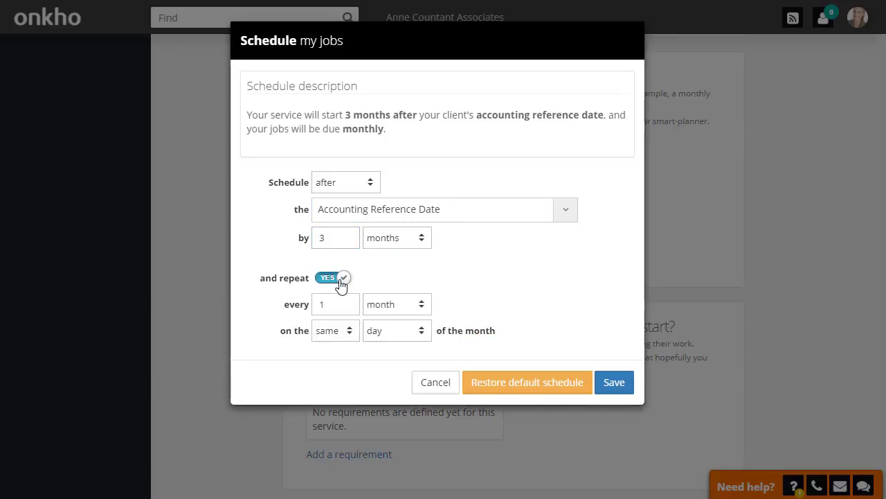
pyautogui.click(414, 305)
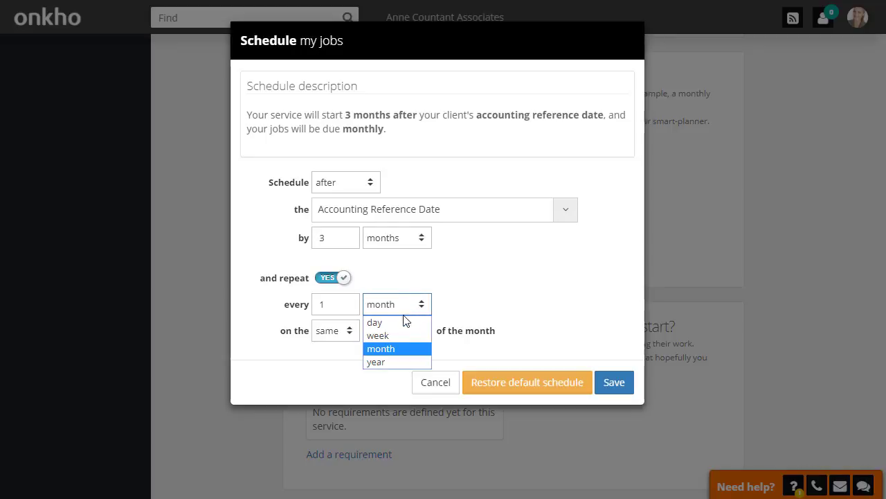
pyautogui.click(397, 362)
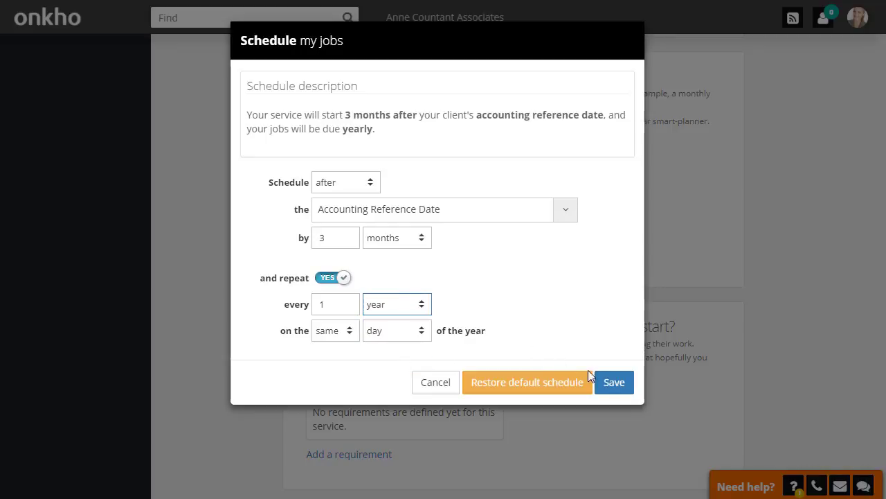
pyautogui.click(614, 382)
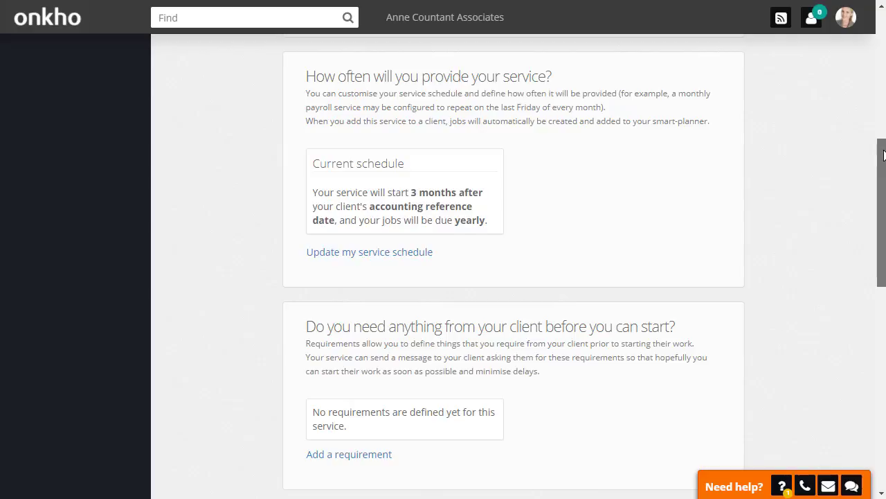
# Step: Add a client requirement named Books and records needed and turn on follow-up reminders
pyautogui.scroll(-3, 513, 267)
pyautogui.moveTo(881, 274); pyautogui.dragTo(882, 288)
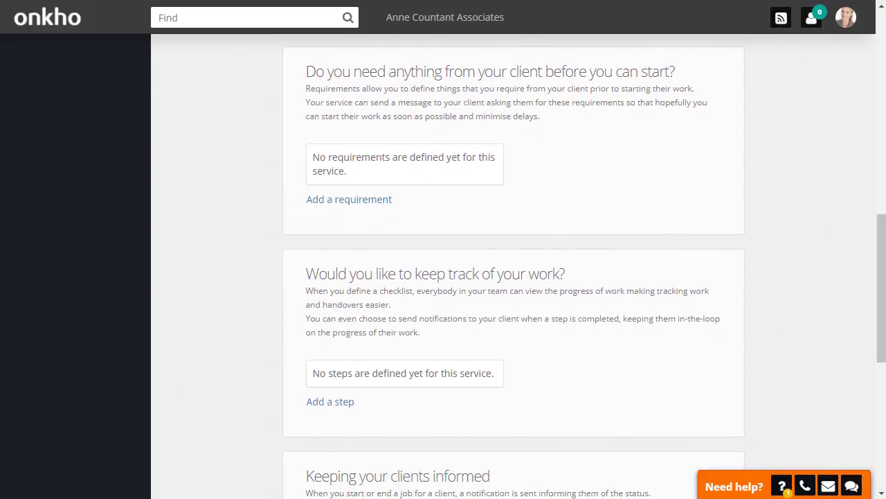
pyautogui.click(350, 203)
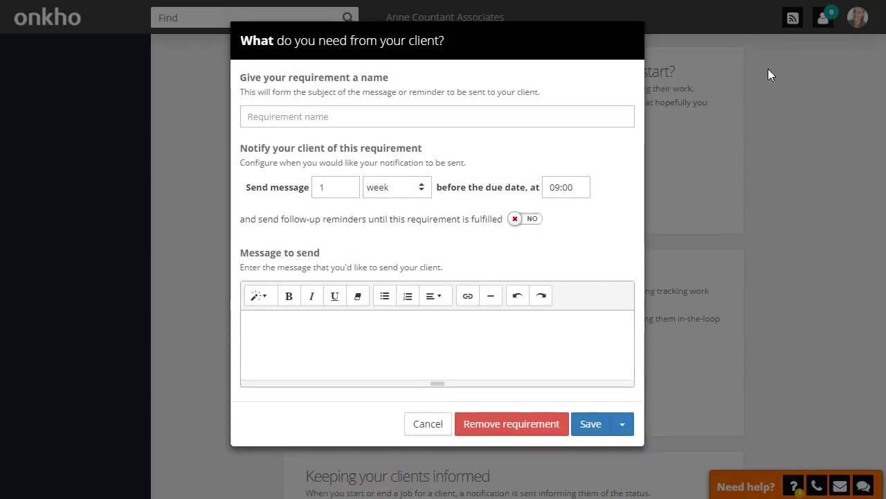
pyautogui.click(319, 115)
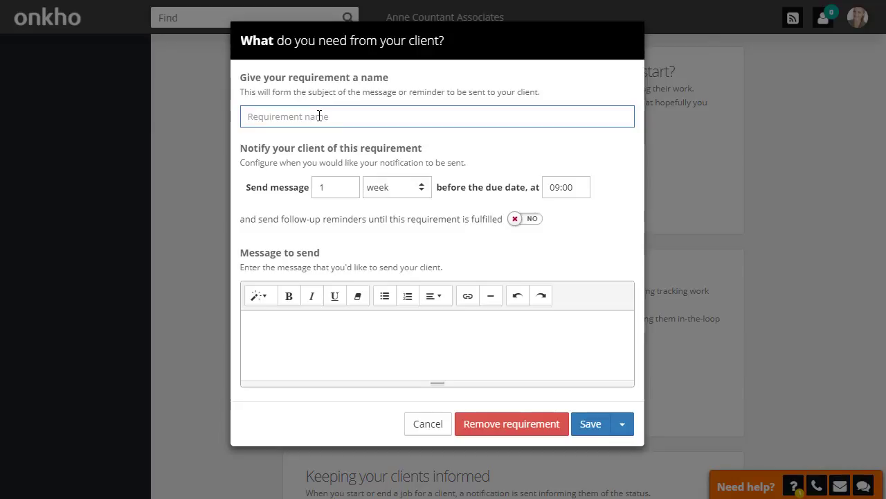
pyautogui.write('Books and records needed')
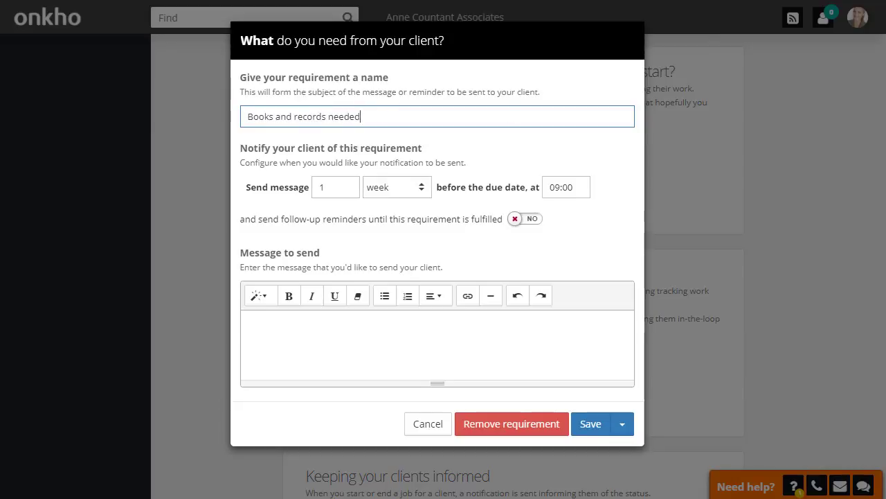
pyautogui.click(388, 339)
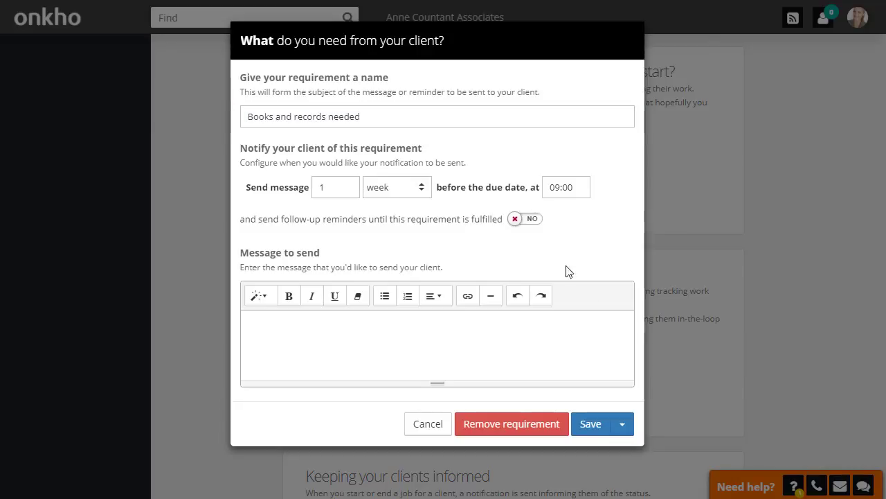
pyautogui.click(532, 219)
# Step: Set the daily reminder time to 13:00, paste the message to send, and save the requirement
pyautogui.click(466, 244)
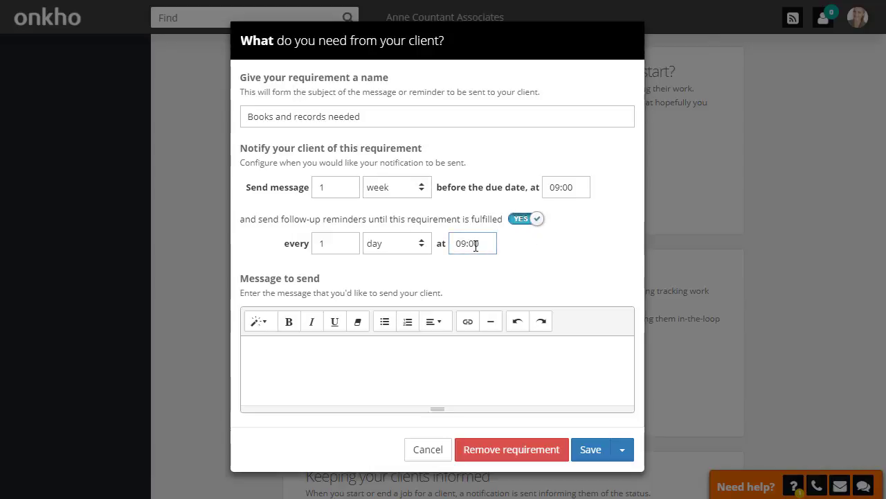
pyautogui.click(554, 326)
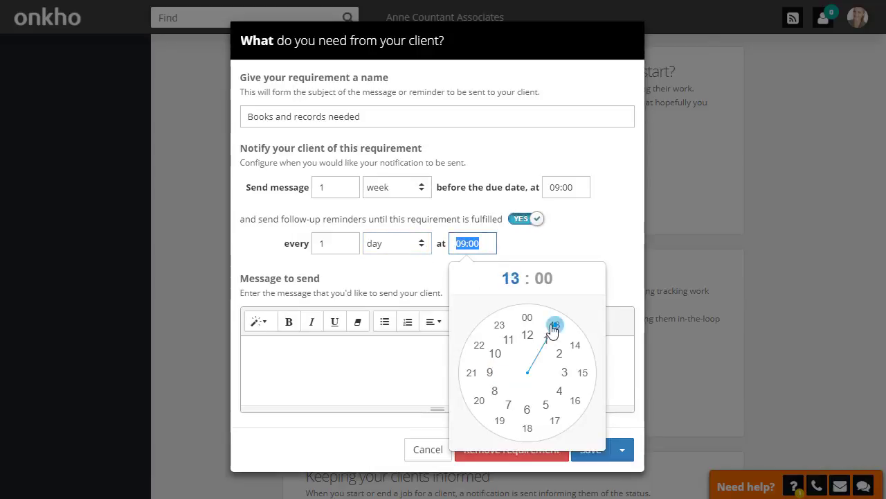
pyautogui.click(527, 319)
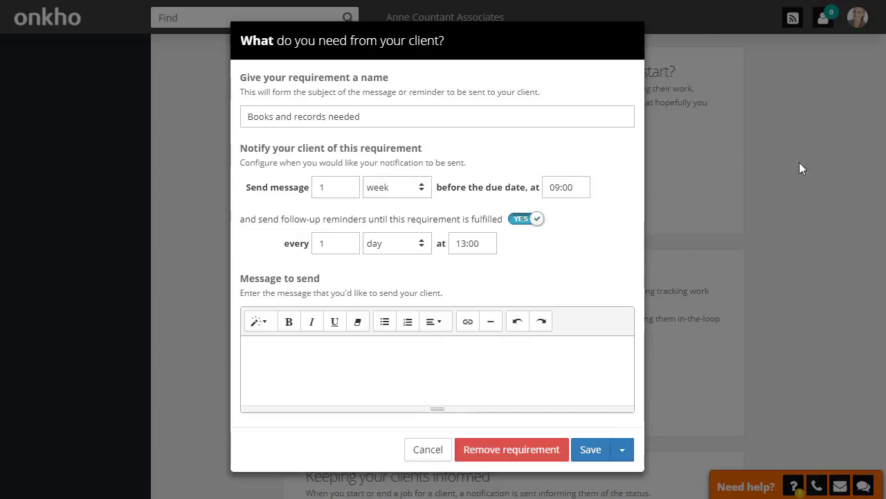
pyautogui.hotkey('ctrl', 'v')
pyautogui.moveTo(628, 385)
pyautogui.mouseDown()
pyautogui.moveTo(614, 353)
pyautogui.moveTo(627, 389)
pyautogui.mouseUp()
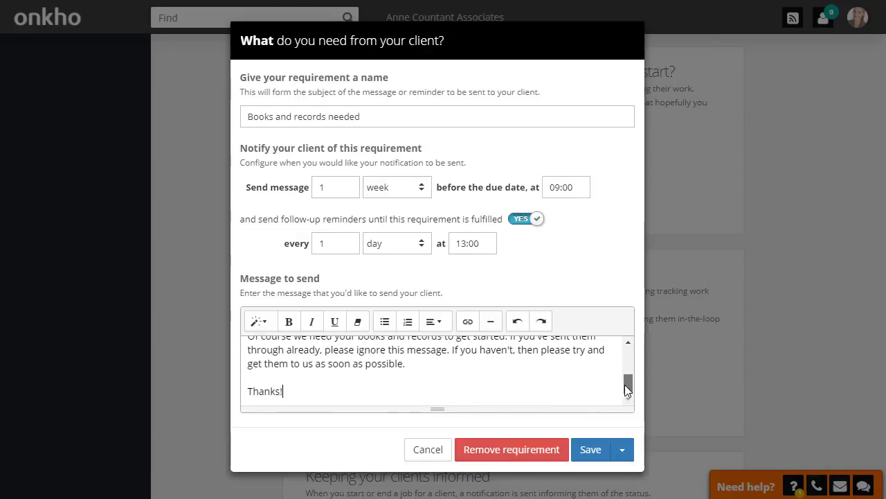
pyautogui.click(581, 452)
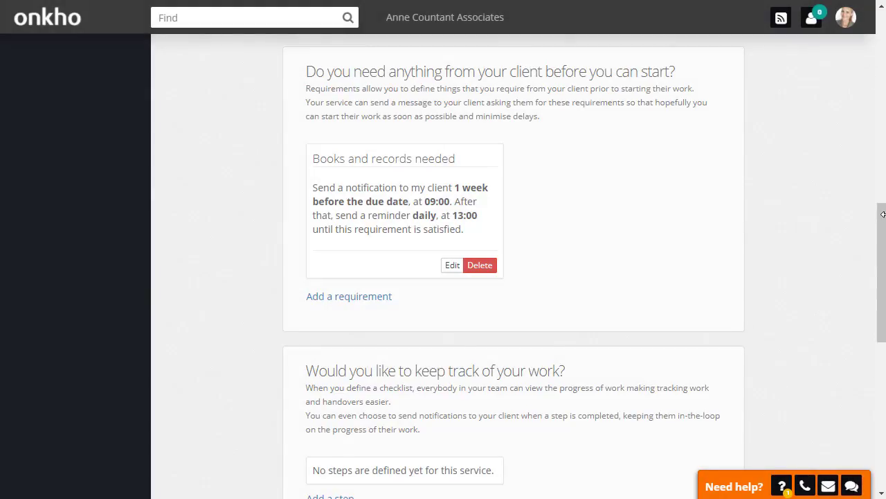
# Step: Add a checklist step named Reconcile bank, saving it and opening another new step
pyautogui.moveTo(882, 225); pyautogui.dragTo(882, 308)
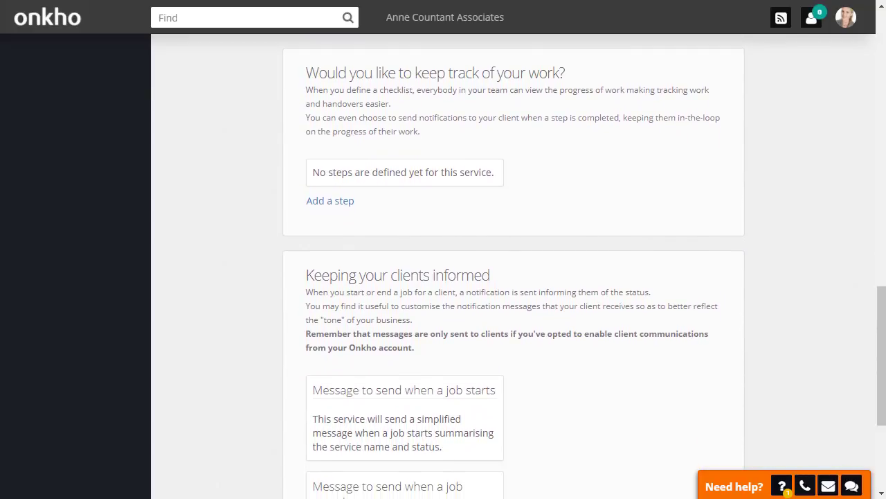
pyautogui.click(336, 202)
pyautogui.click(255, 118)
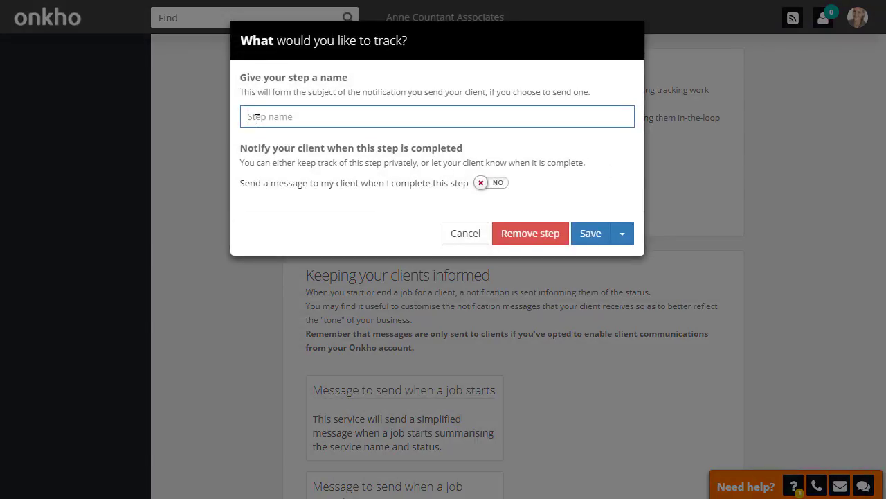
pyautogui.write('Reconcile bank')
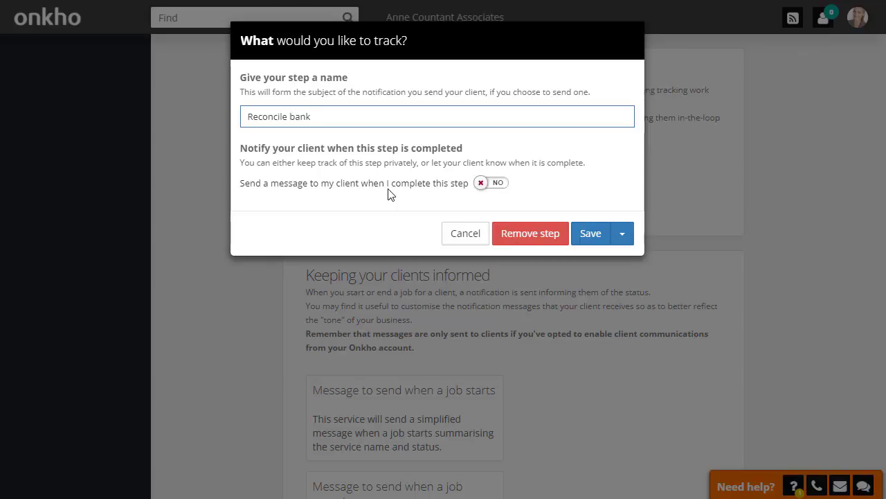
pyautogui.click(623, 235)
pyautogui.click(638, 257)
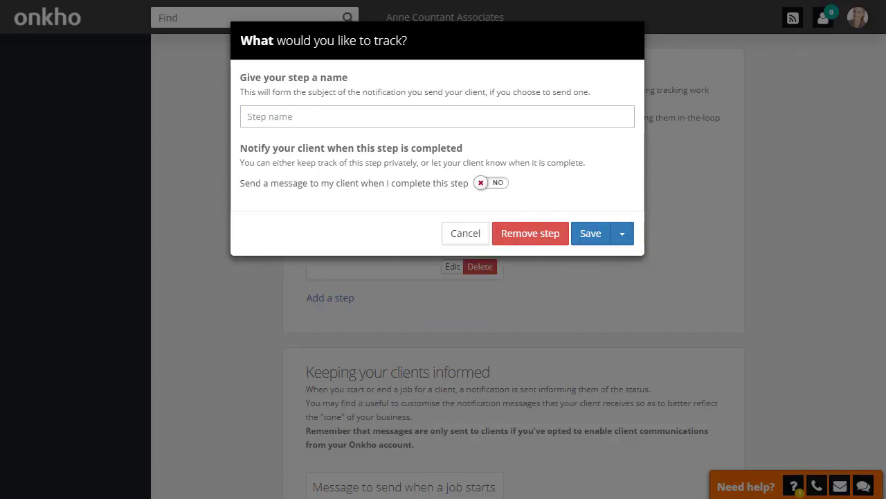
# Step: Name the next checklist step Prepare trial balance, saving it and opening another
pyautogui.write('Prepare trial balance')
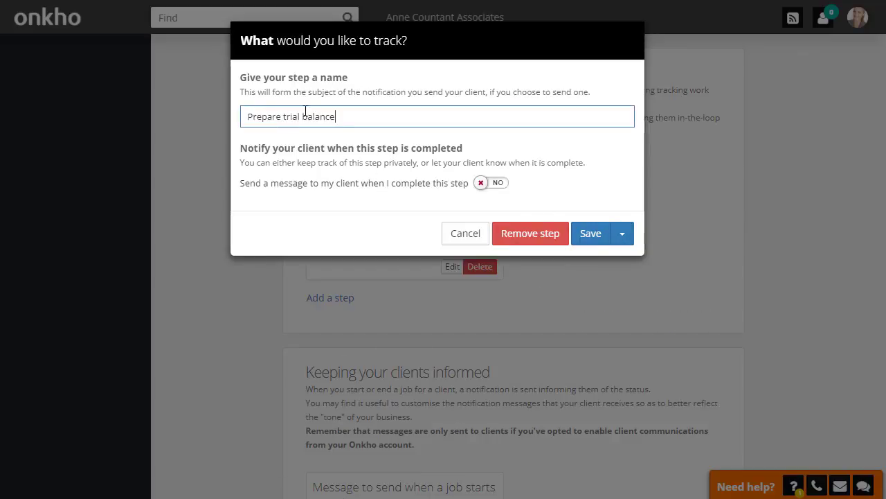
pyautogui.click(623, 234)
pyautogui.click(632, 260)
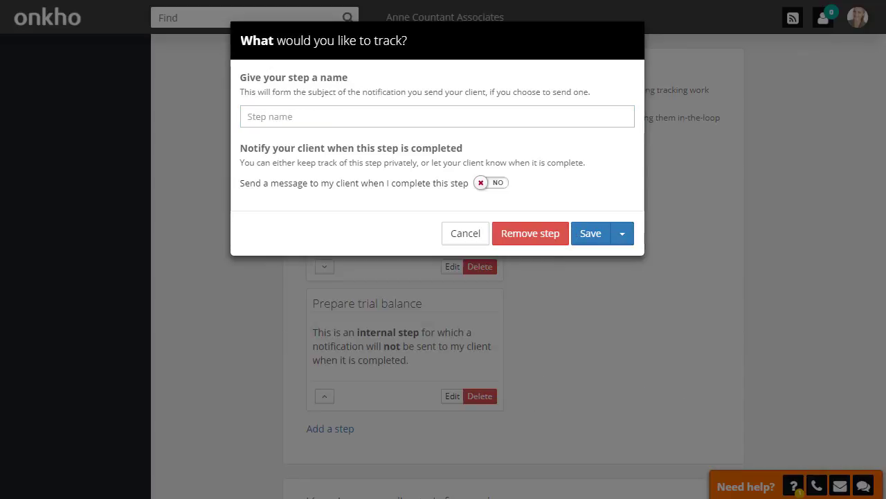
# Step: Name the next checklist step Prepare draft accounts, saving it and opening another
pyautogui.click(509, 115)
pyautogui.write('Prepare draft accounts')
pyautogui.click(626, 239)
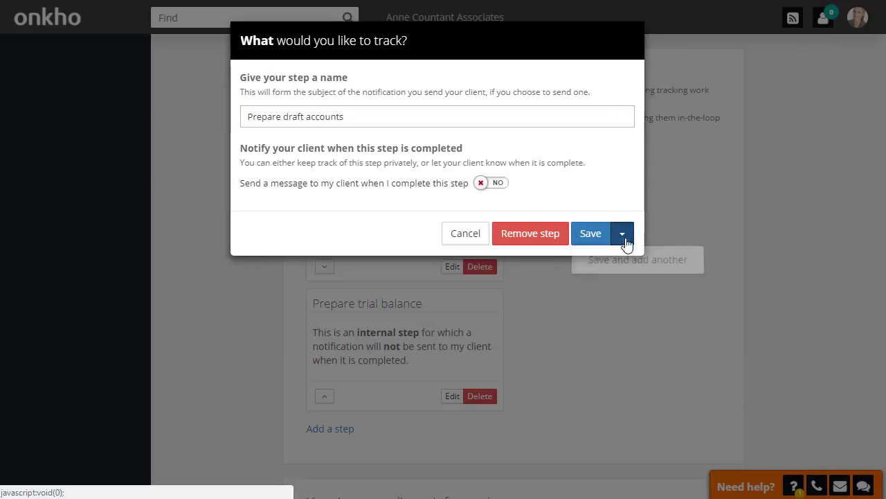
pyautogui.click(621, 261)
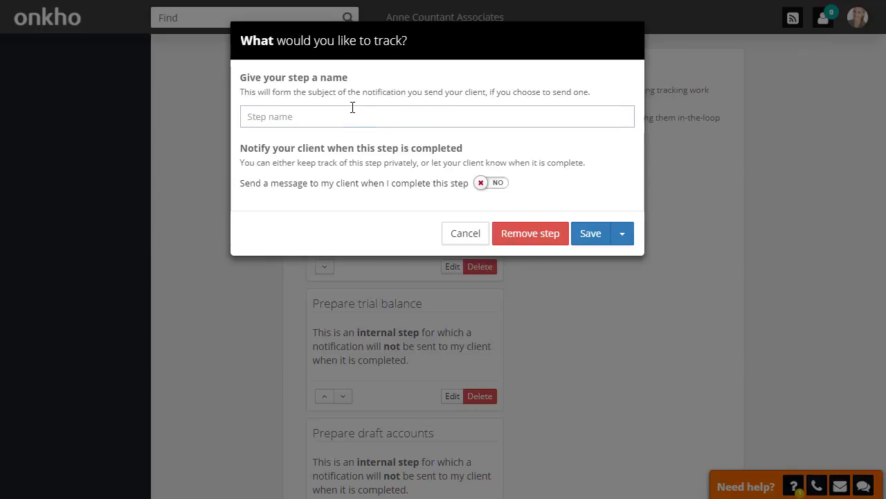
# Step: Paste the next checklist step's name, saving it and opening another
pyautogui.click(352, 108)
pyautogui.write('Sign accounts')
pyautogui.click(623, 238)
pyautogui.click(625, 271)
# Step: Add a final checklist step named Submit to Companies House and save it
pyautogui.click(249, 111)
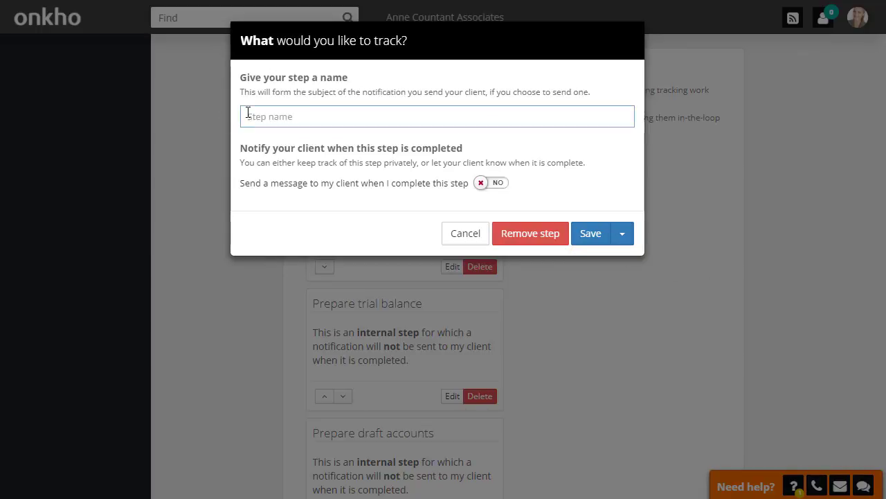
pyautogui.write('Submit to Companies House')
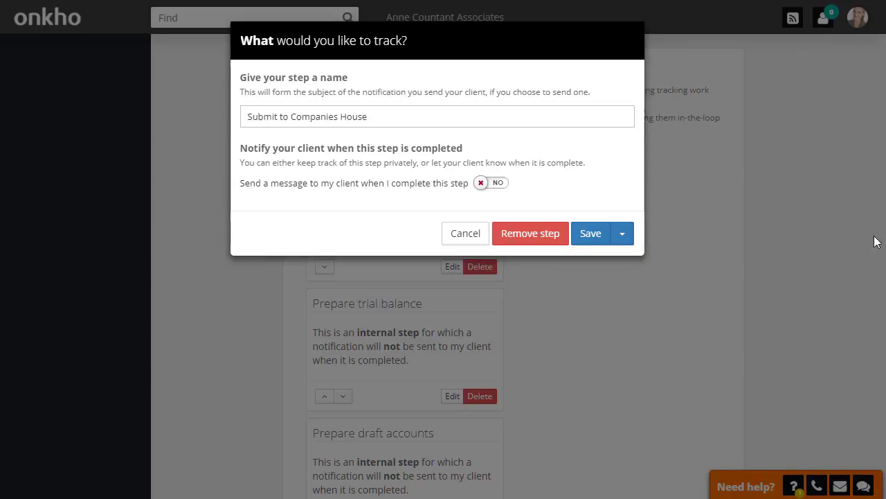
pyautogui.click(580, 238)
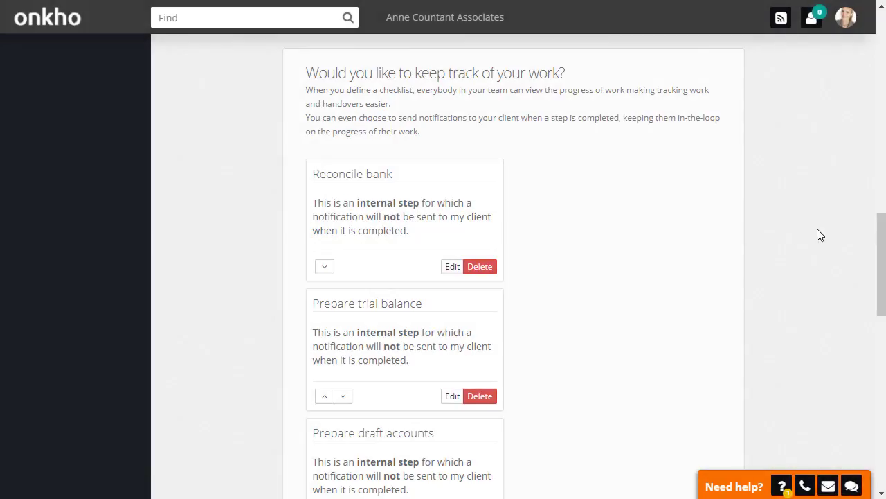
# Step: Paste a job-completion message into the service messages and save the messages
pyautogui.scroll(-4, 818, 230)
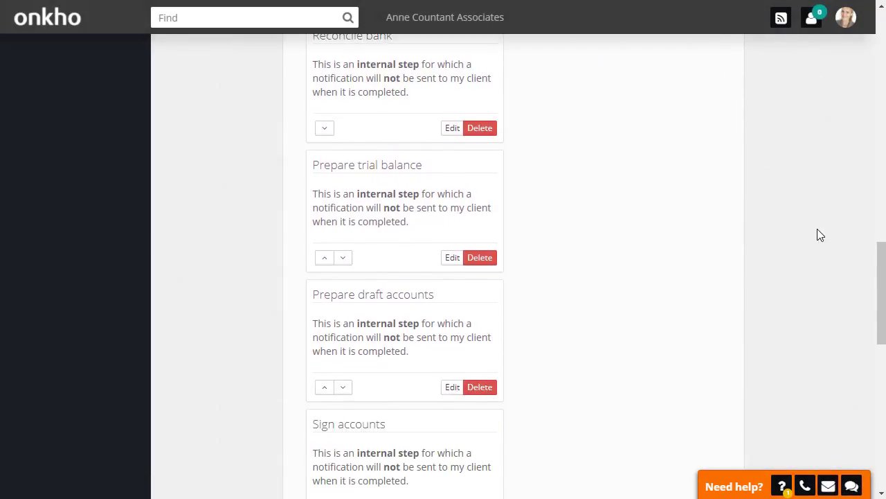
pyautogui.scroll(-3, 818, 230)
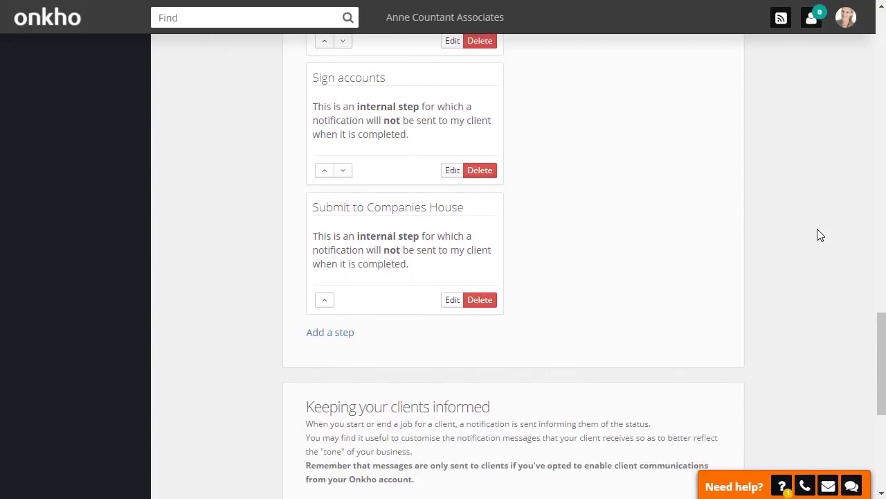
pyautogui.scroll(-2, 819, 234)
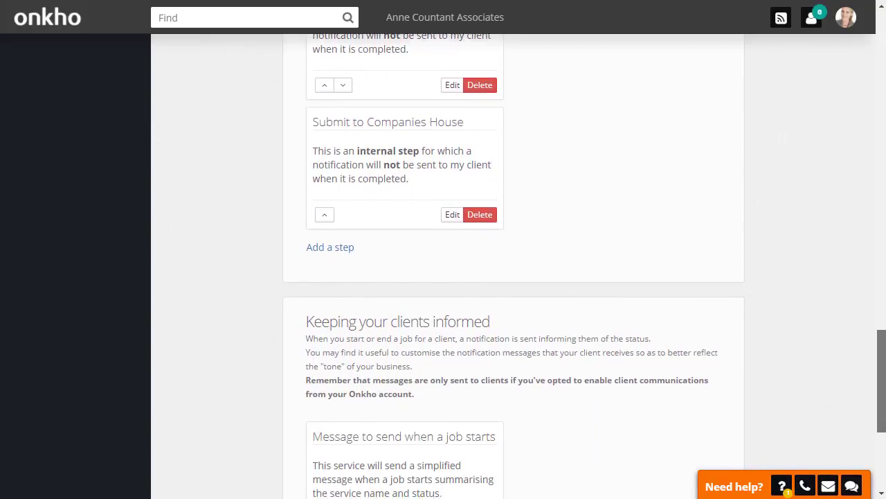
pyautogui.scroll(-2, 514, 266)
pyautogui.scroll(-1, 514, 266)
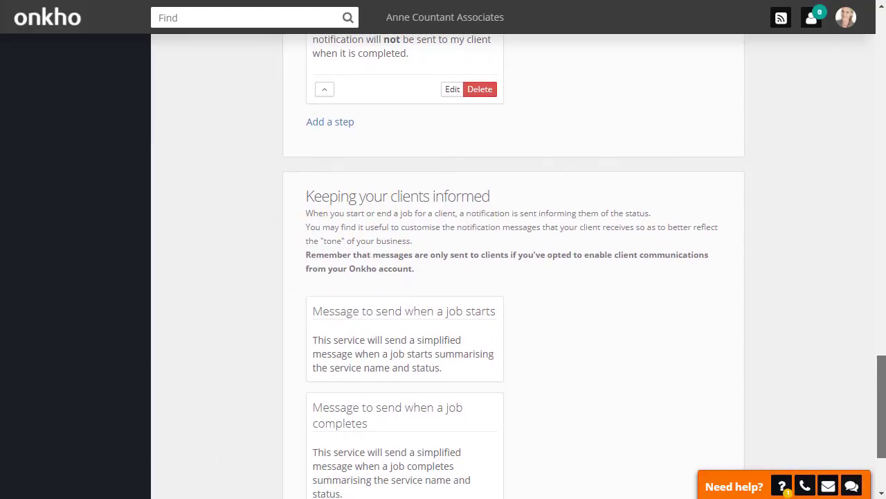
pyautogui.scroll(-2, 514, 266)
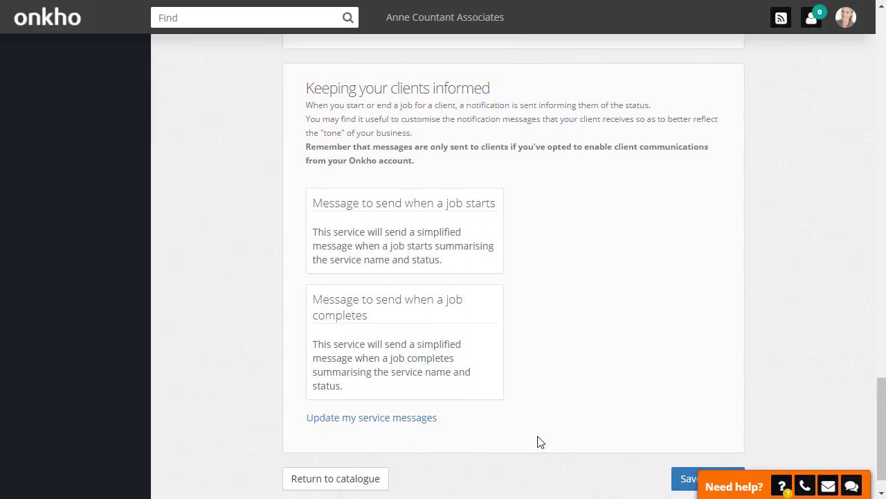
pyautogui.click(423, 419)
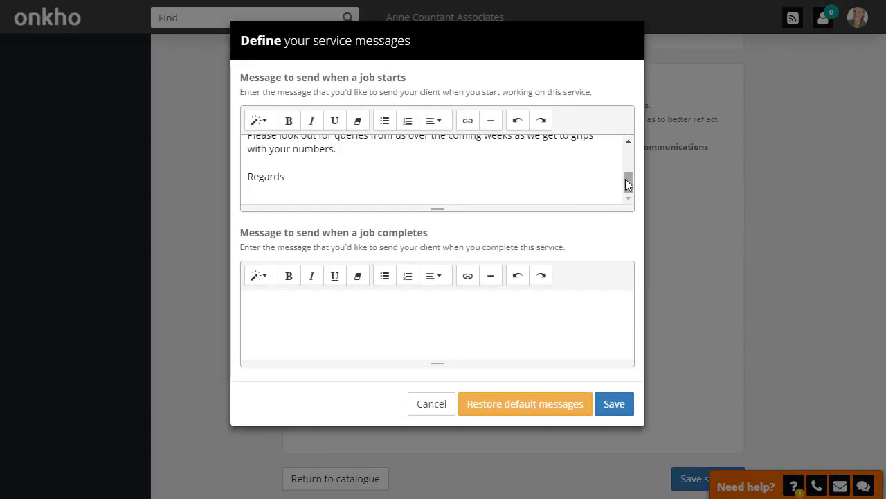
pyautogui.moveTo(627, 179); pyautogui.dragTo(641, 191)
pyautogui.click(374, 302)
pyautogui.hotkey('ctrl', 'v')
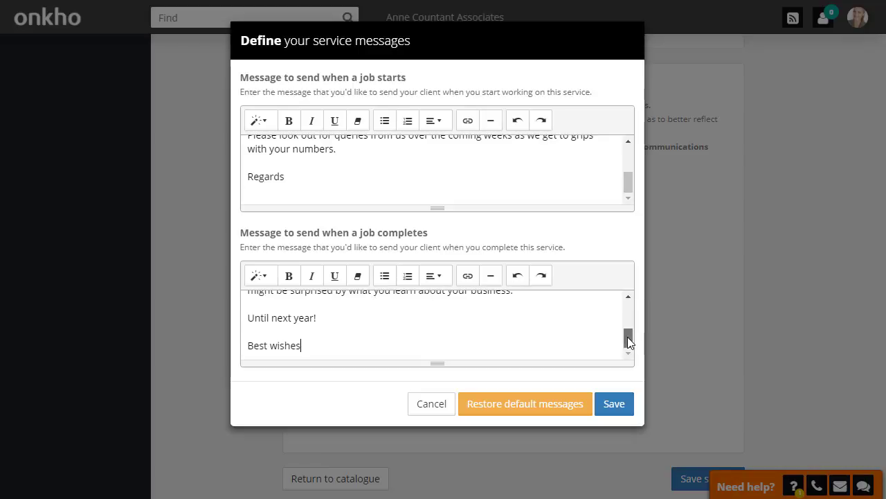
pyautogui.moveTo(627, 337); pyautogui.dragTo(628, 291)
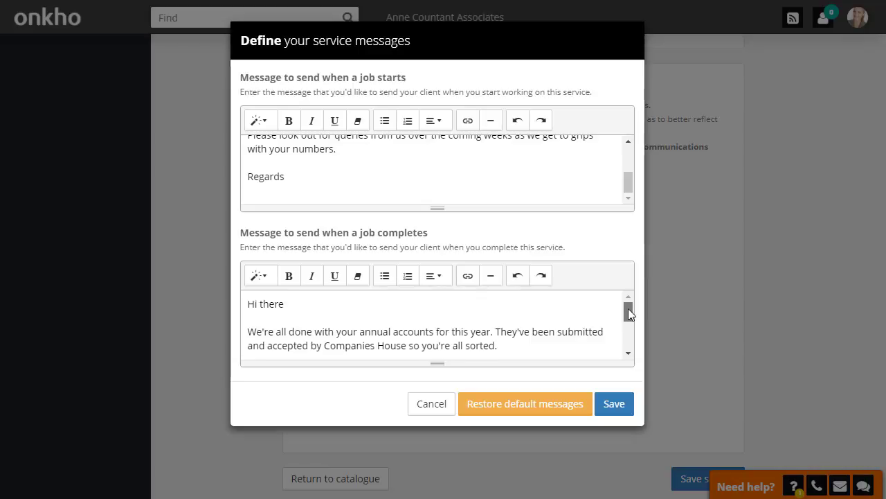
pyautogui.moveTo(628, 308); pyautogui.dragTo(634, 328)
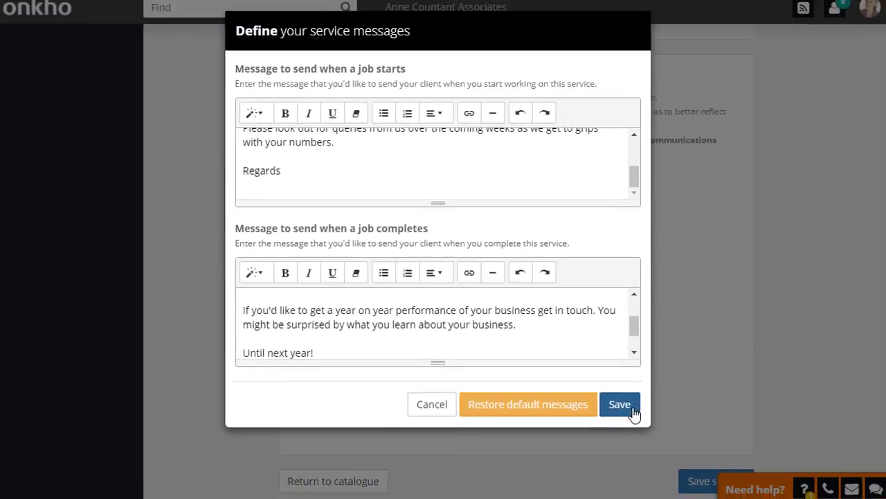
pyautogui.click(771, 416)
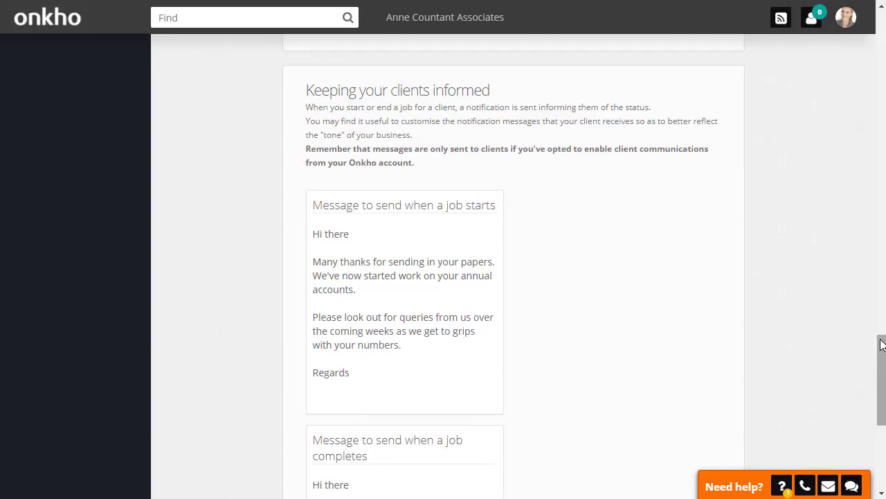
# Step: Save the service and return to the service catalogue
pyautogui.scroll(-5, 514, 266)
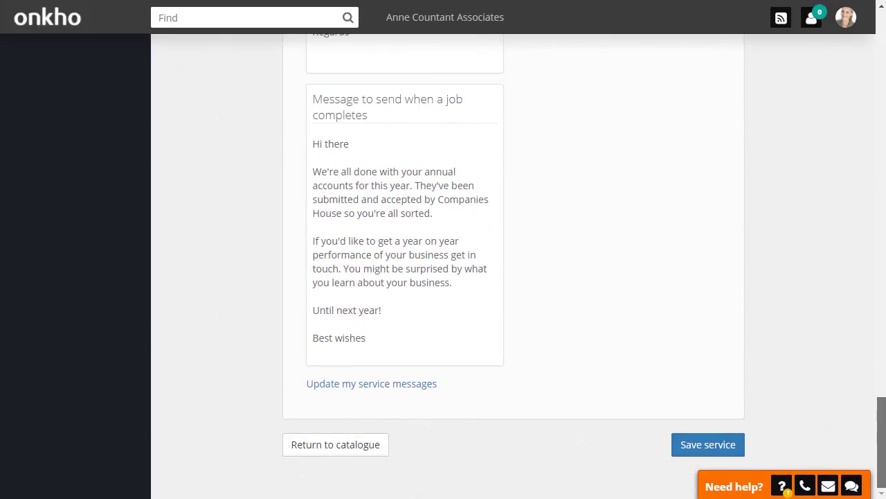
pyautogui.click(710, 449)
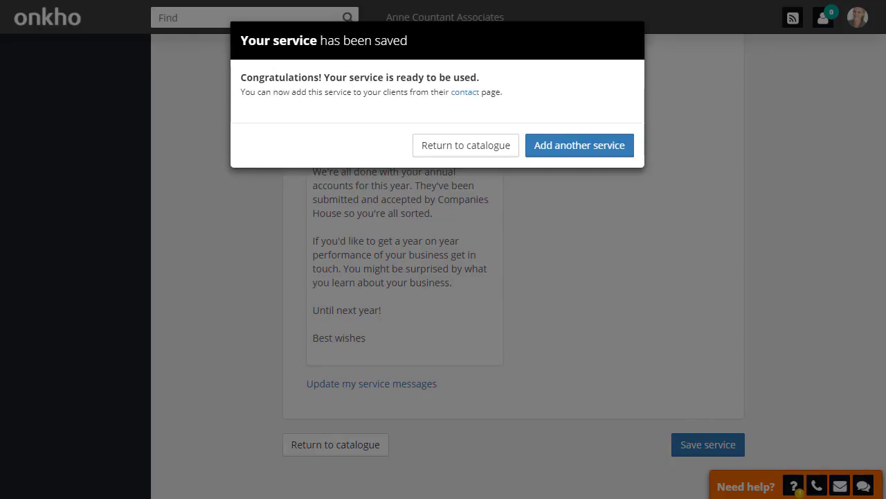
pyautogui.click(509, 147)
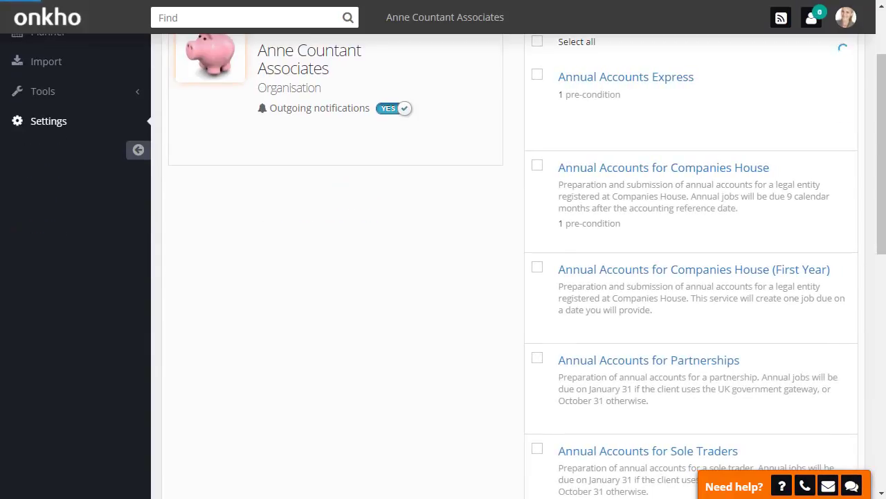
# Step: Search contacts for limited company and open the client Alibaba and the Fourty Thieves
pyautogui.moveTo(883, 146); pyautogui.dragTo(883, 125)
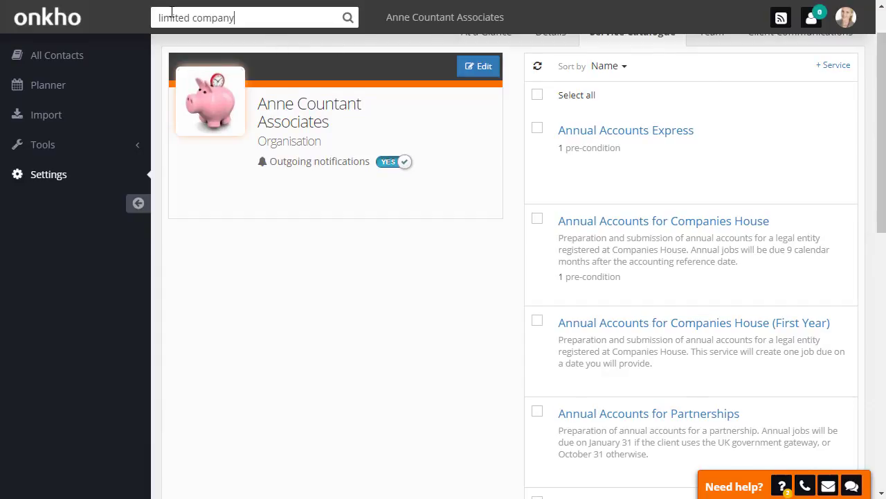
pyautogui.press('Return')
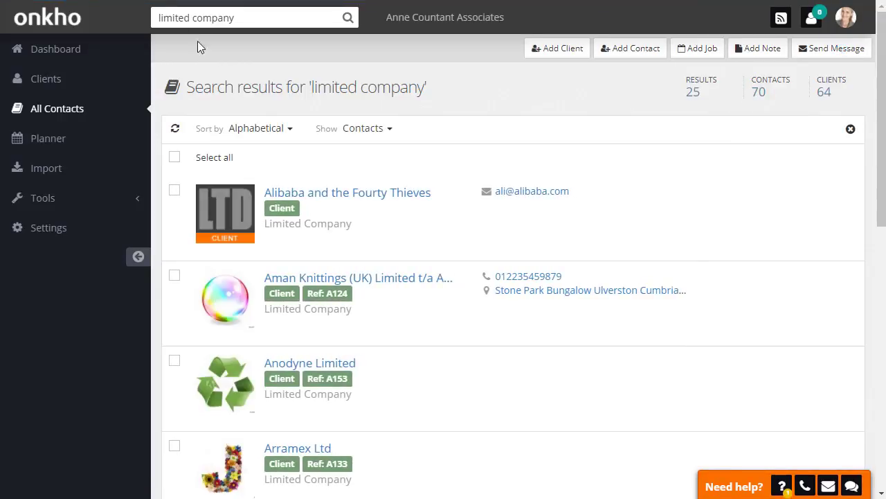
pyautogui.click(361, 197)
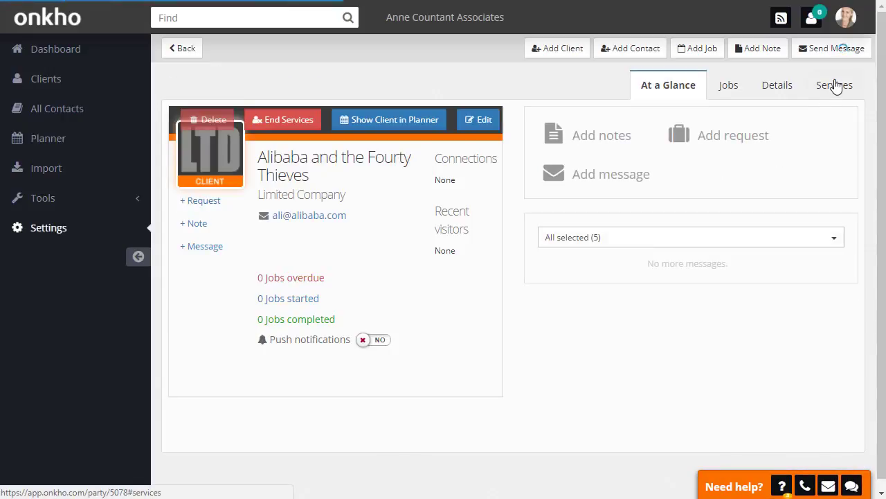
# Step: Add the Annual Accounts Express service to the client with accounting reference date 28/02/2018 and open the client's jobs
pyautogui.click(833, 90)
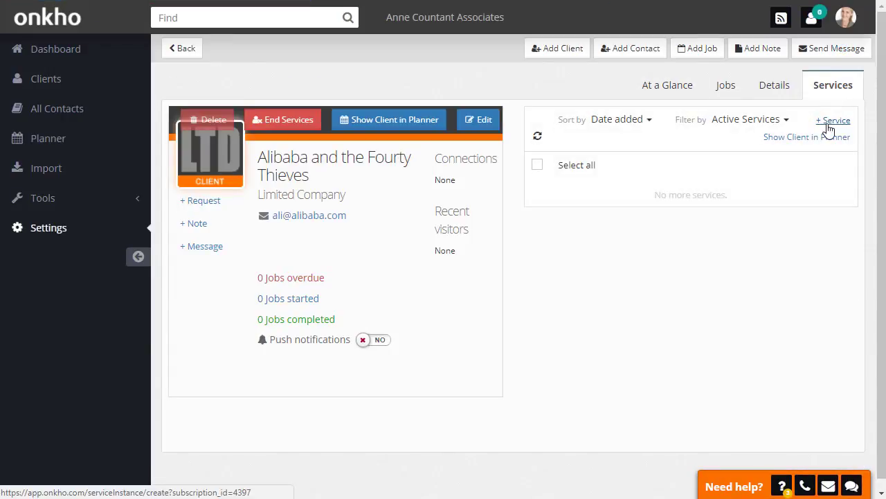
pyautogui.click(831, 120)
pyautogui.click(558, 124)
pyautogui.write('expre')
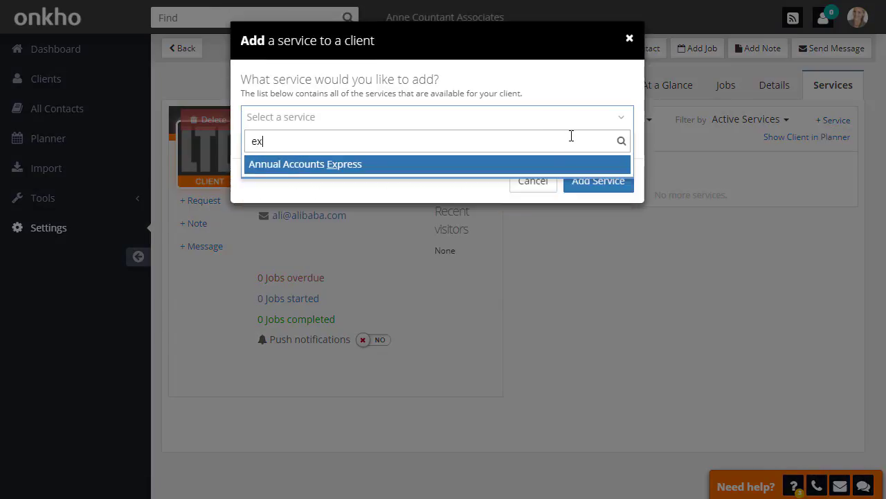
pyautogui.click(456, 166)
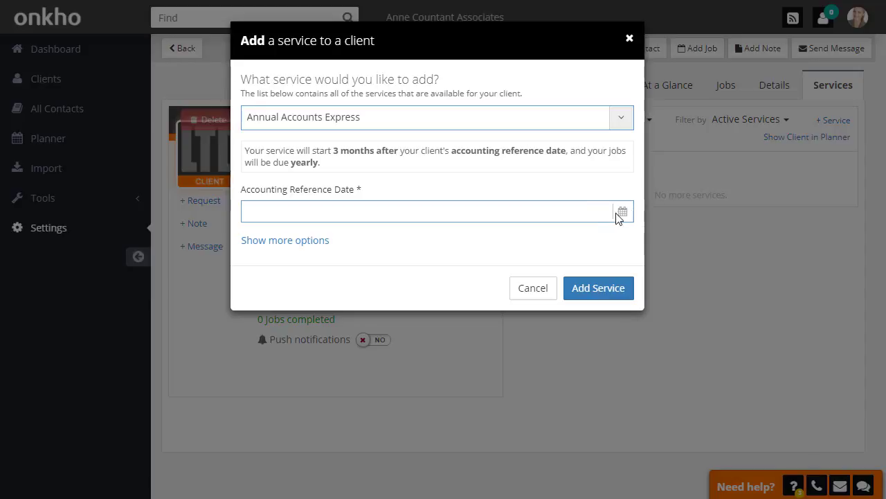
pyautogui.click(624, 213)
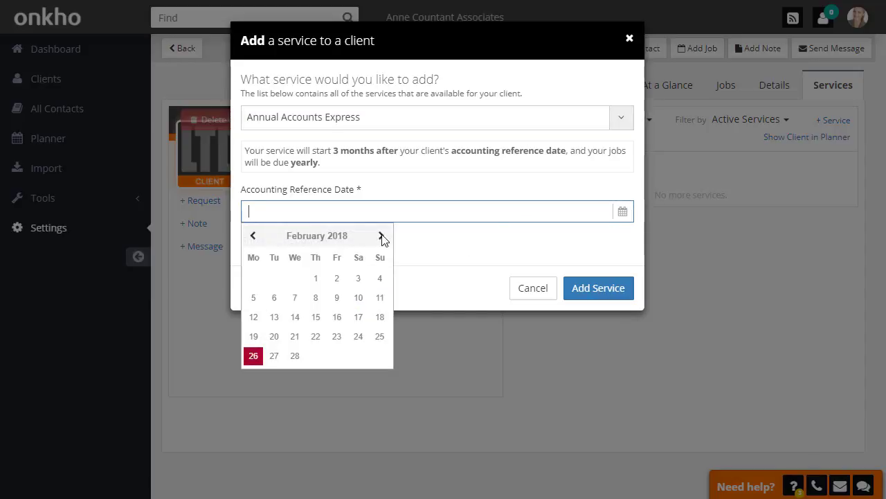
pyautogui.click(295, 356)
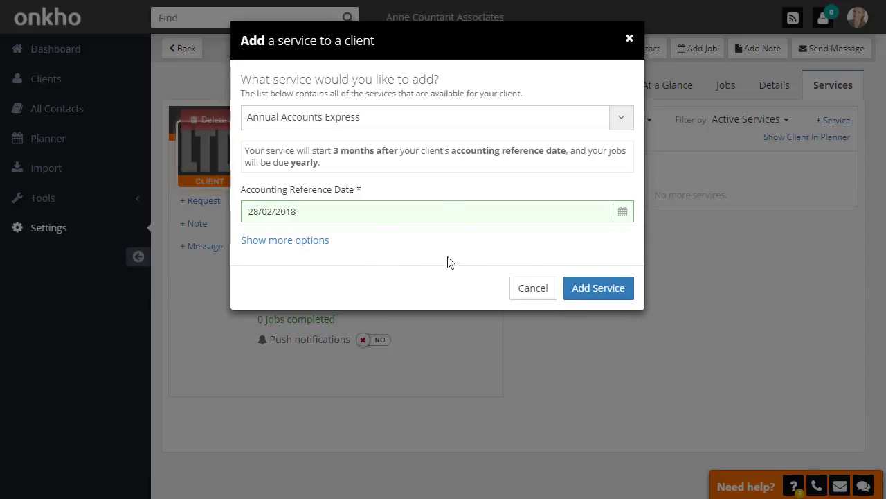
pyautogui.click(587, 291)
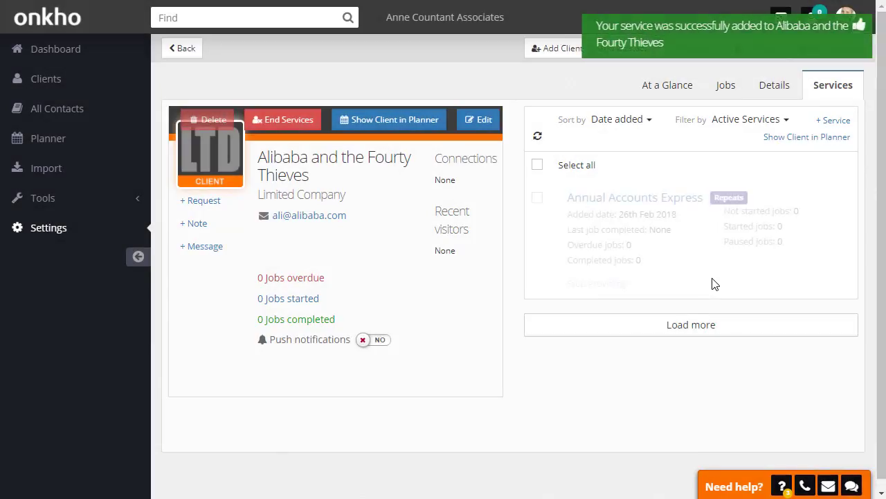
pyautogui.click(727, 90)
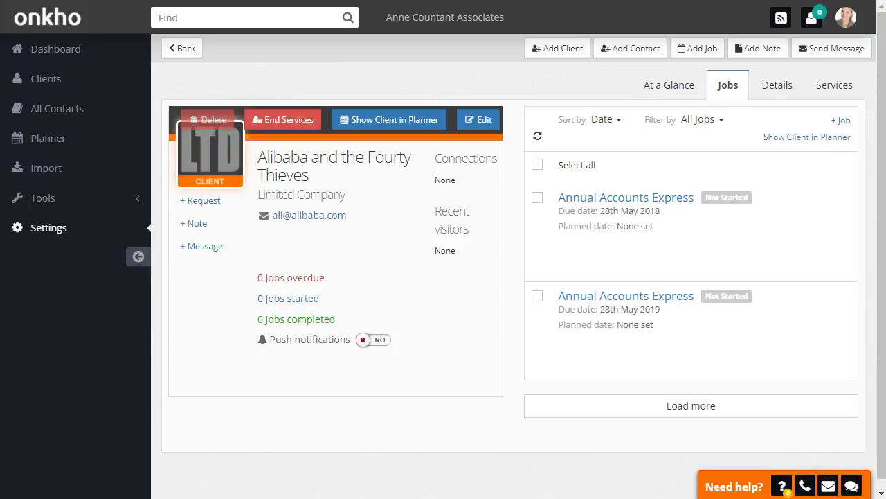